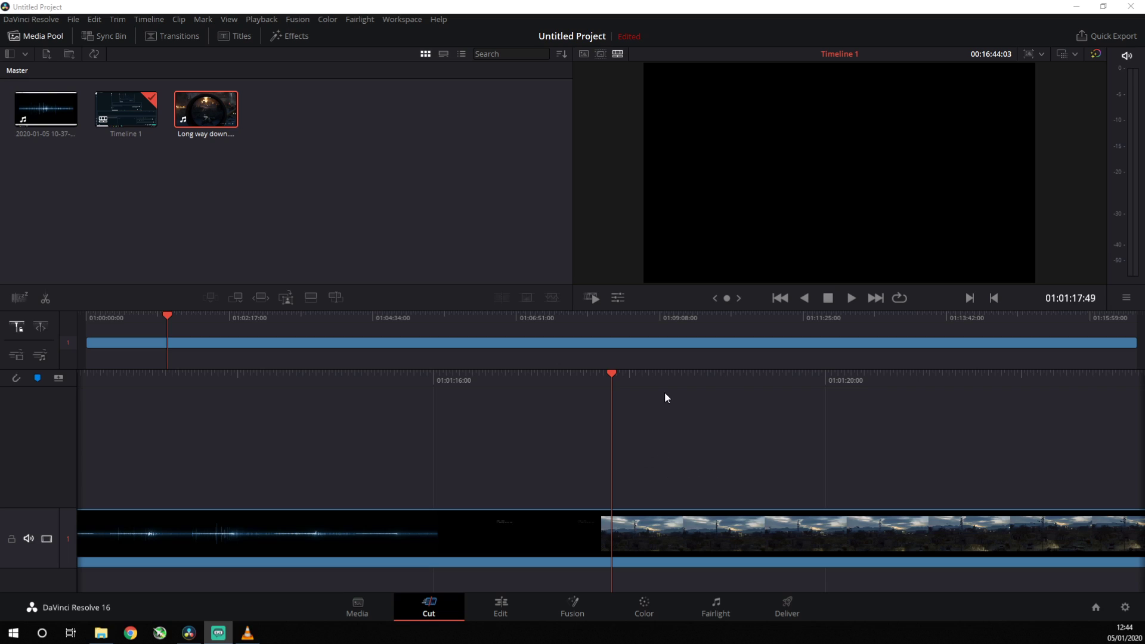
# Start Timeline 1 playing from the current position into the game footage
pyautogui.click(850, 297)
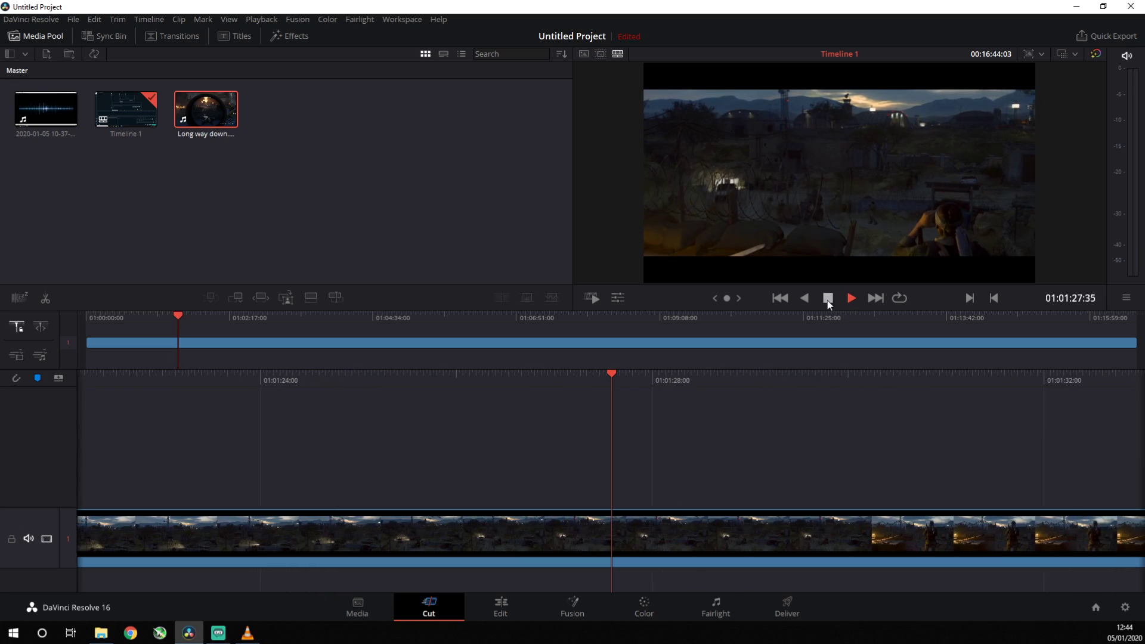
# Stop Resolve at 01:01:28:06, then pause Long way down.MP4 in VLC at 01:26 and minimize VLC
pyautogui.click(828, 299)
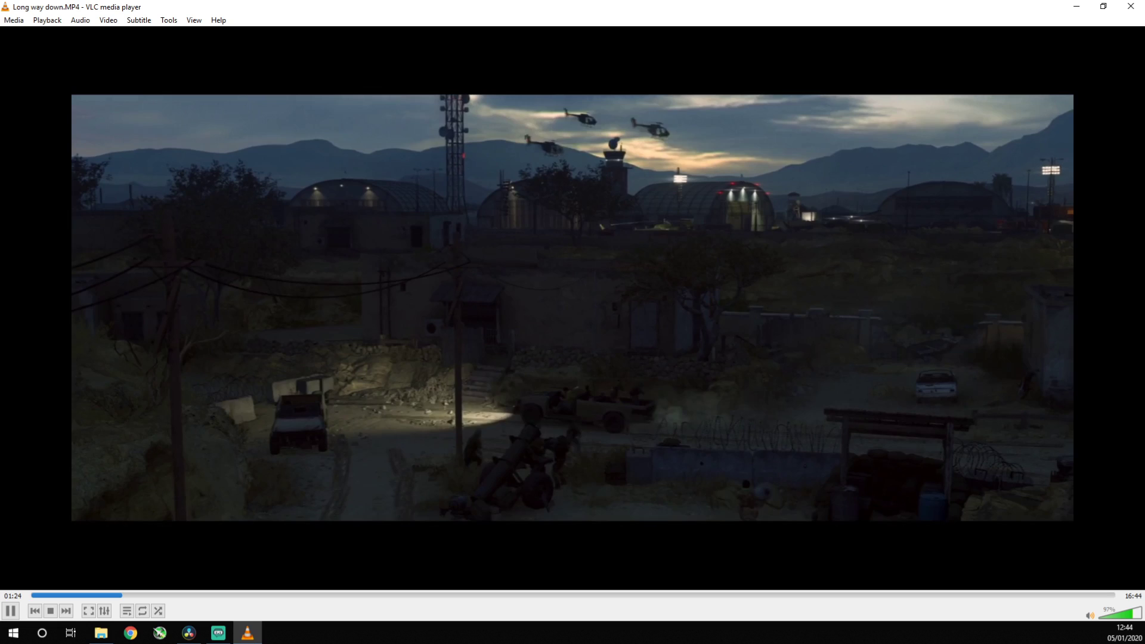
pyautogui.click(7, 612)
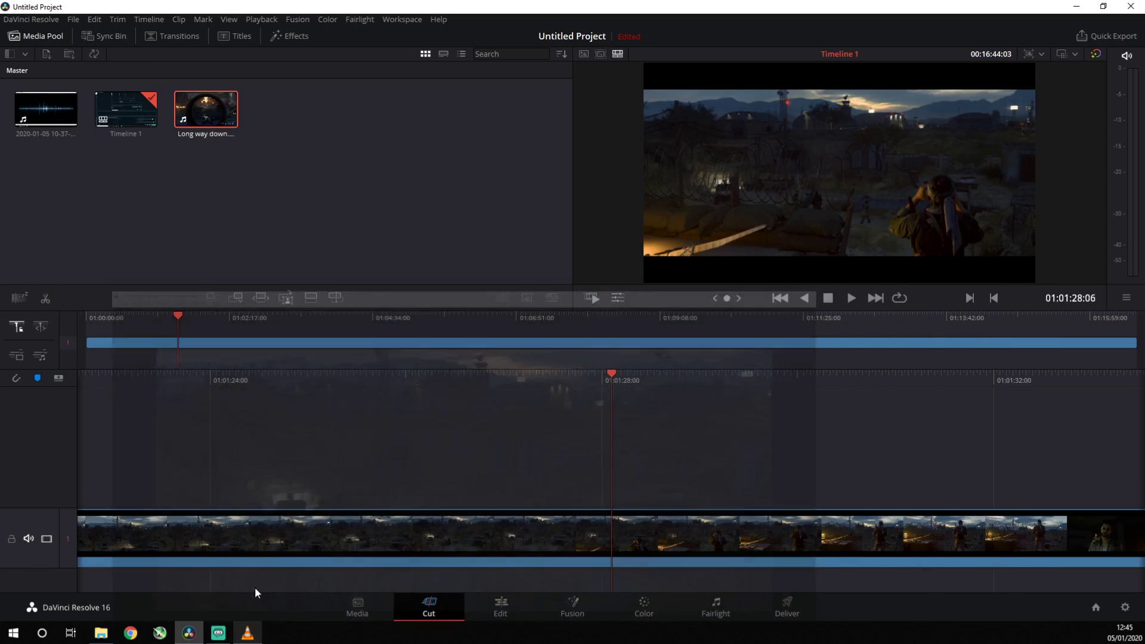
pyautogui.click(243, 634)
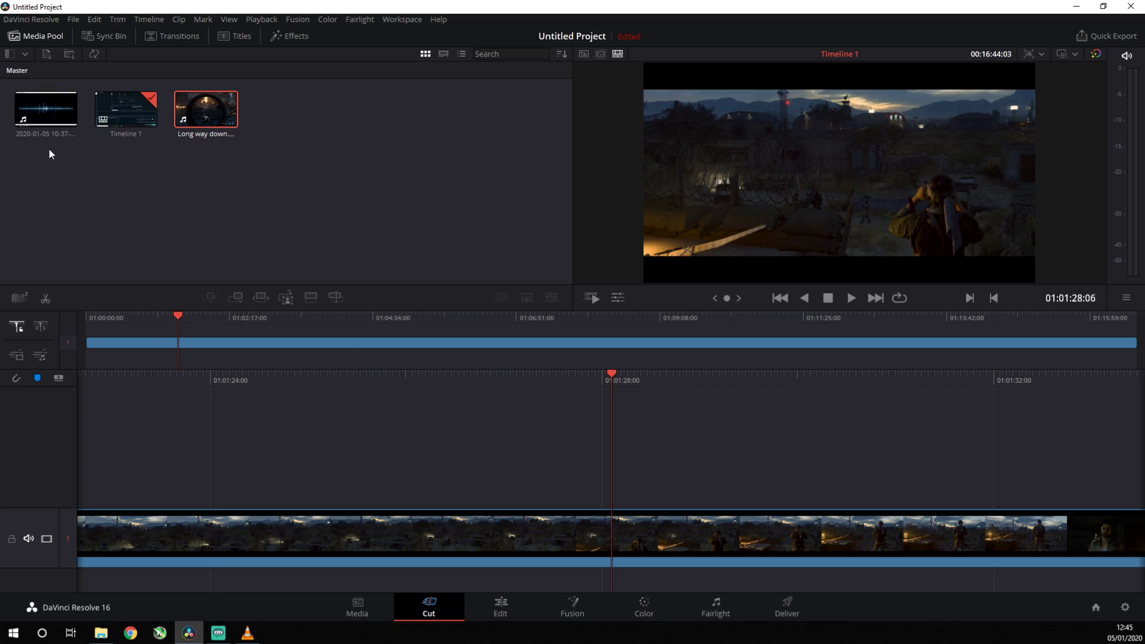
pyautogui.click(18, 24)
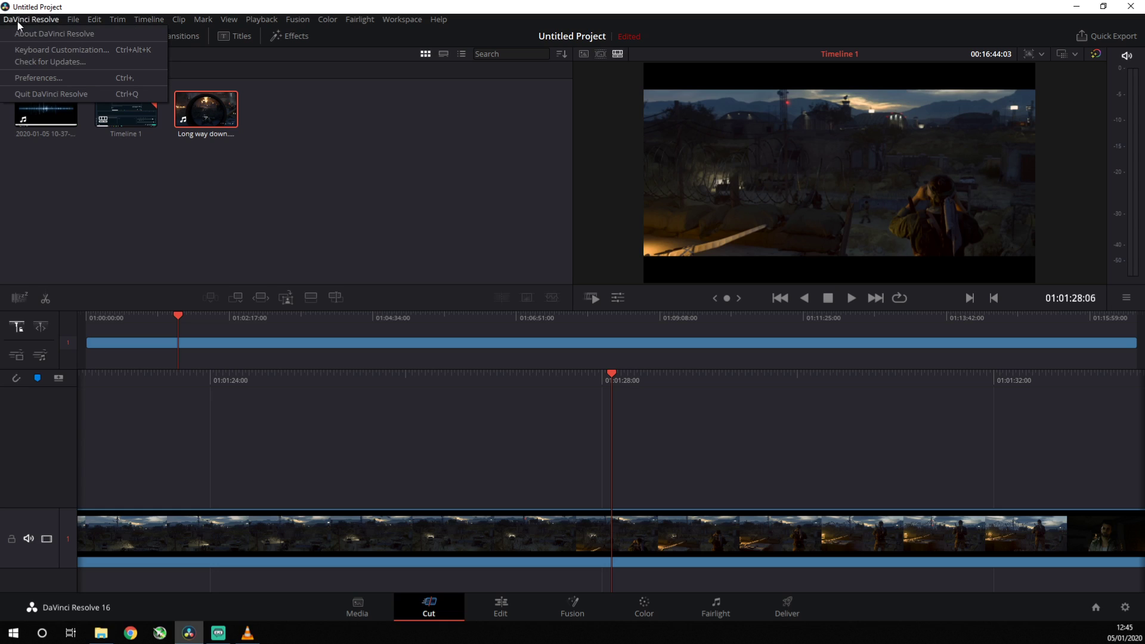
pyautogui.click(48, 79)
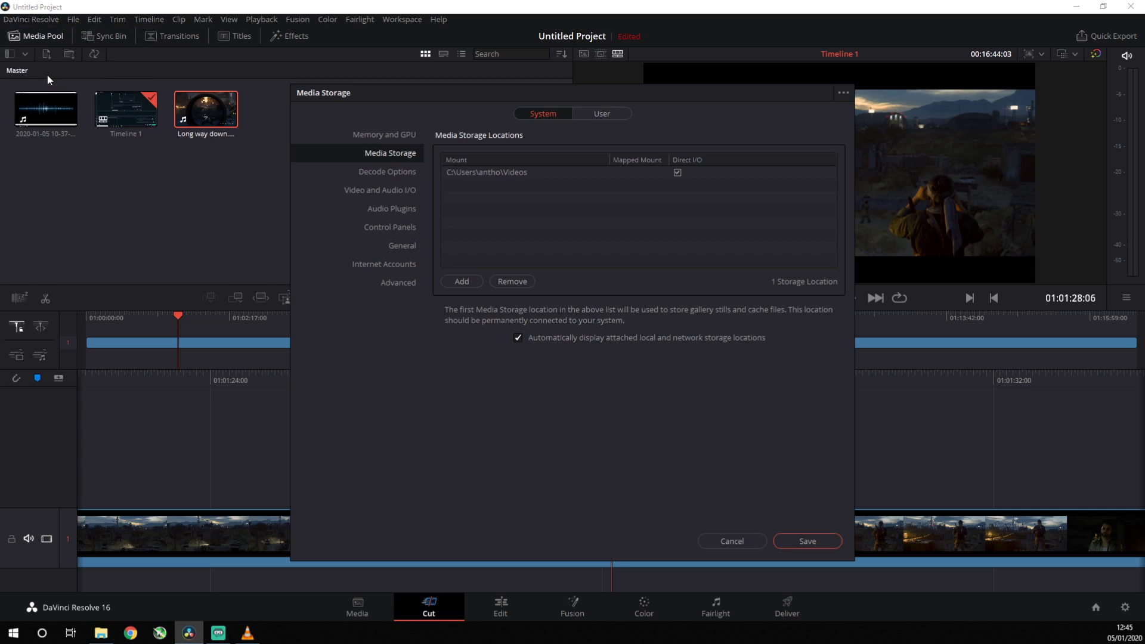
pyautogui.click(368, 191)
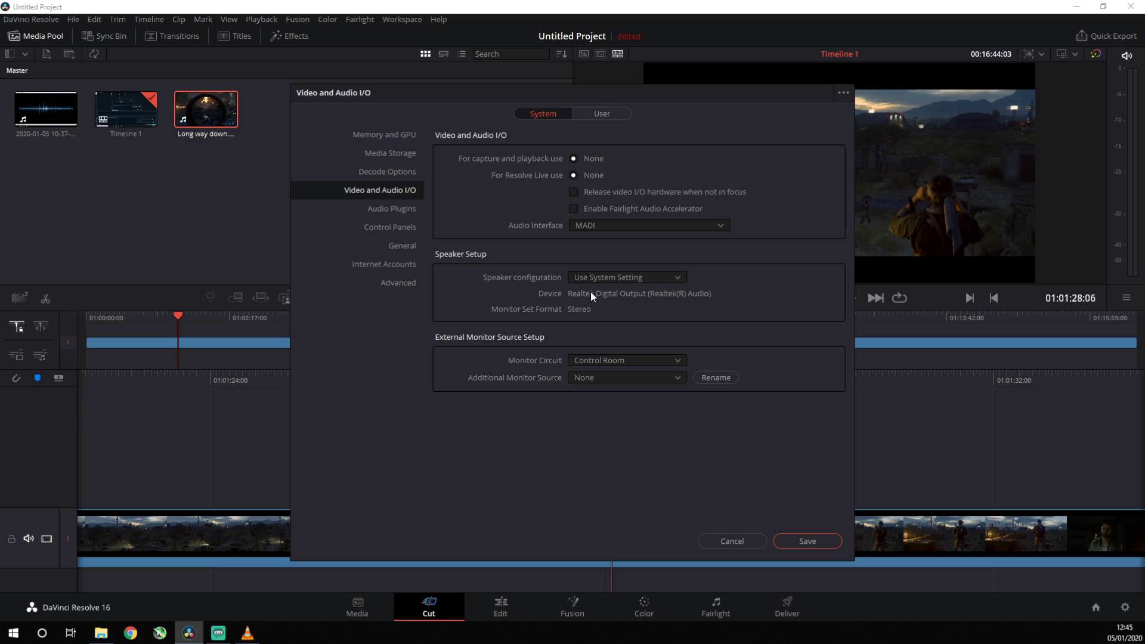
pyautogui.click(732, 542)
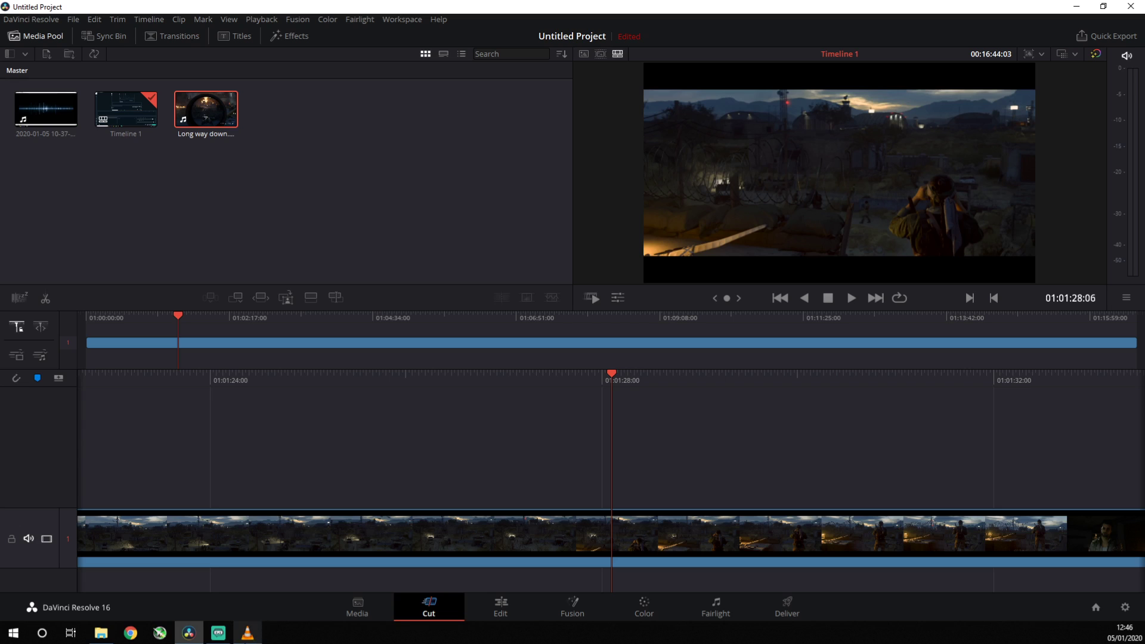
# Restore VLC, pause Long way down.MP4 at 01:30, and minimize VLC again
pyautogui.moveTo(248, 633)
pyautogui.click(247, 562)
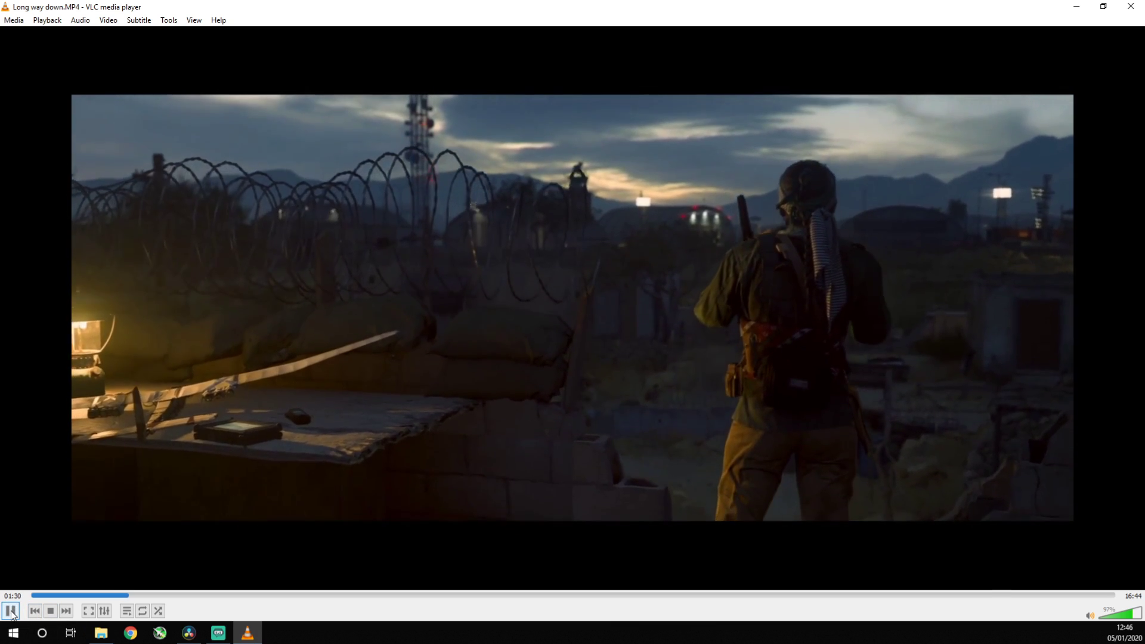
pyautogui.click(12, 611)
pyautogui.click(1077, 7)
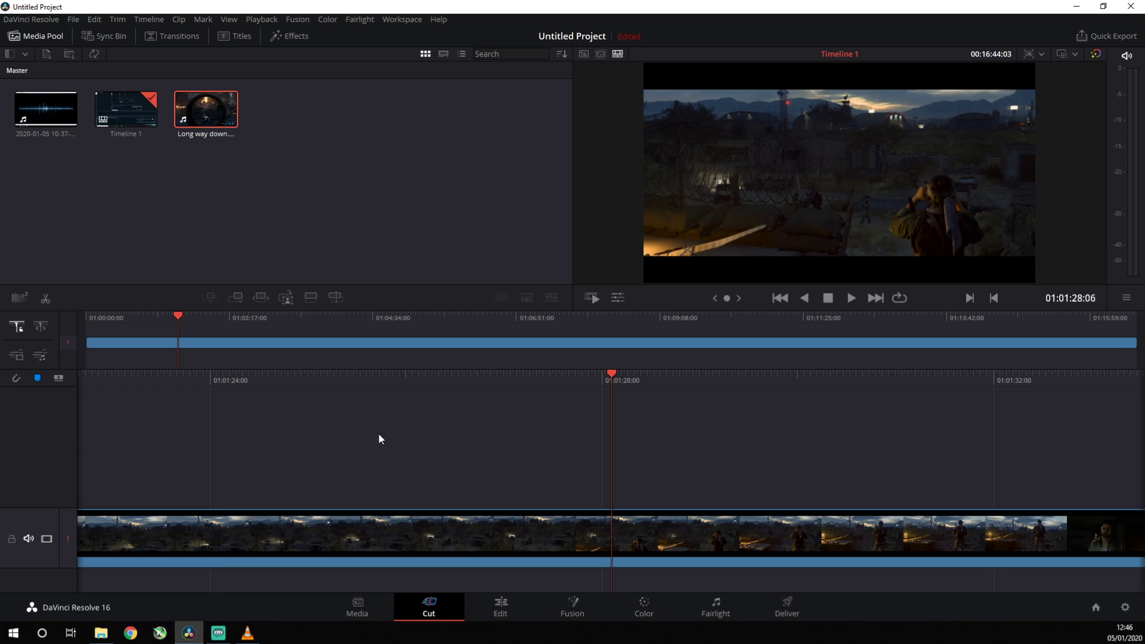
# Drag the 2020-01-05 recording onto track 2, then play the timeline and stop at 01:01:21:12
pyautogui.click(417, 548)
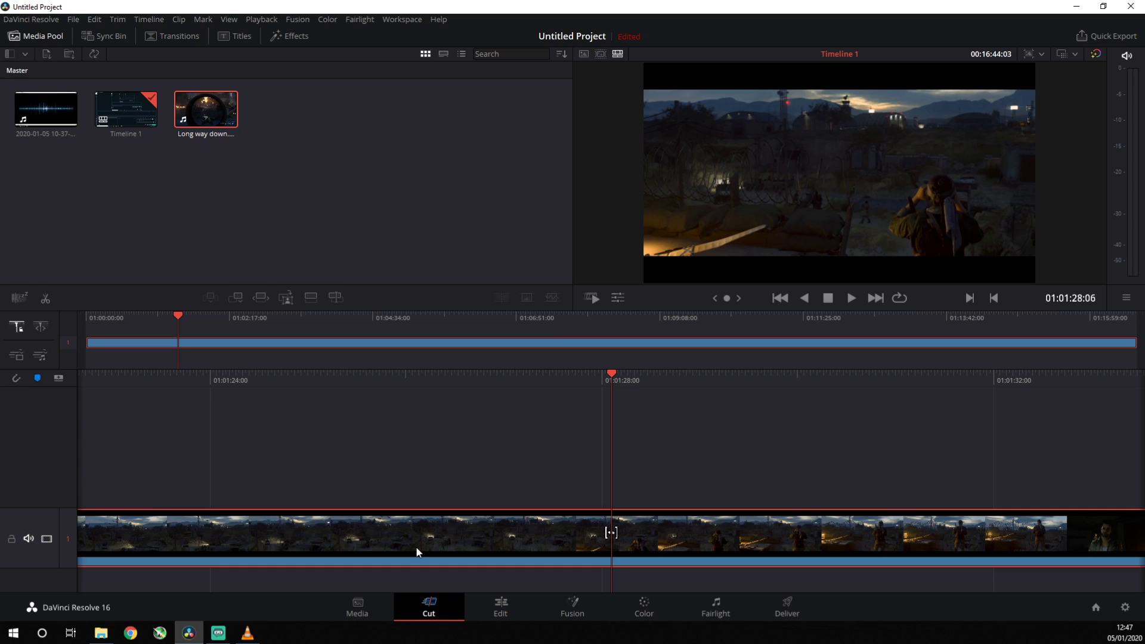
pyautogui.click(44, 116)
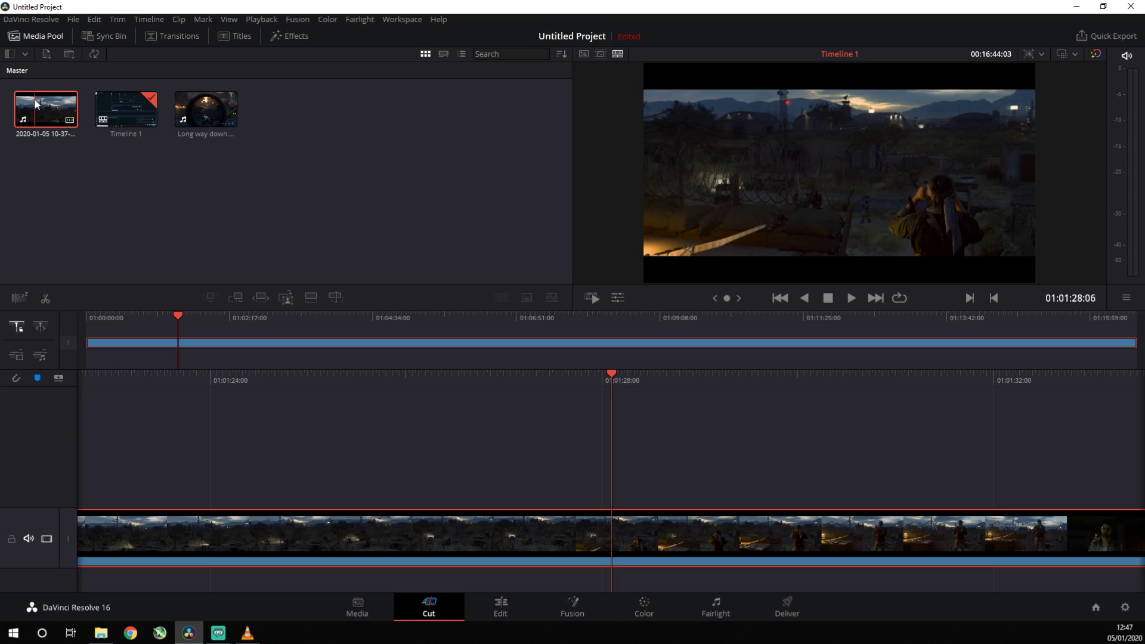
pyautogui.moveTo(35, 99)
pyautogui.mouseDown()
pyautogui.moveTo(97, 468)
pyautogui.moveTo(94, 337)
pyautogui.mouseUp()
pyautogui.scroll(3, 471, 471)
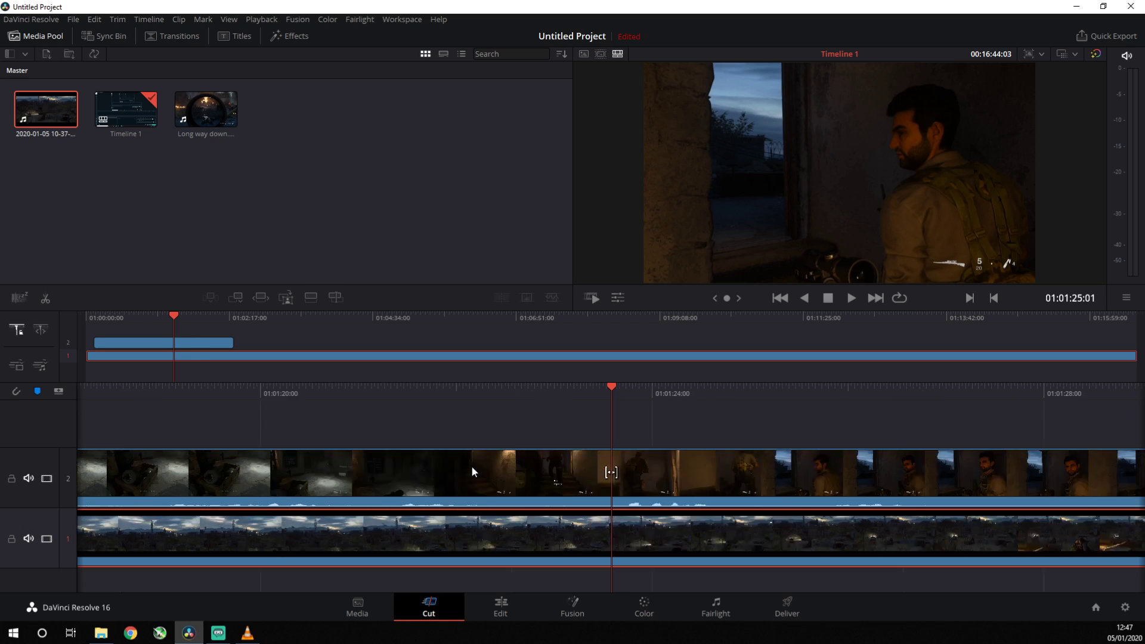
pyautogui.scroll(3, 472, 472)
pyautogui.scroll(5, 472, 471)
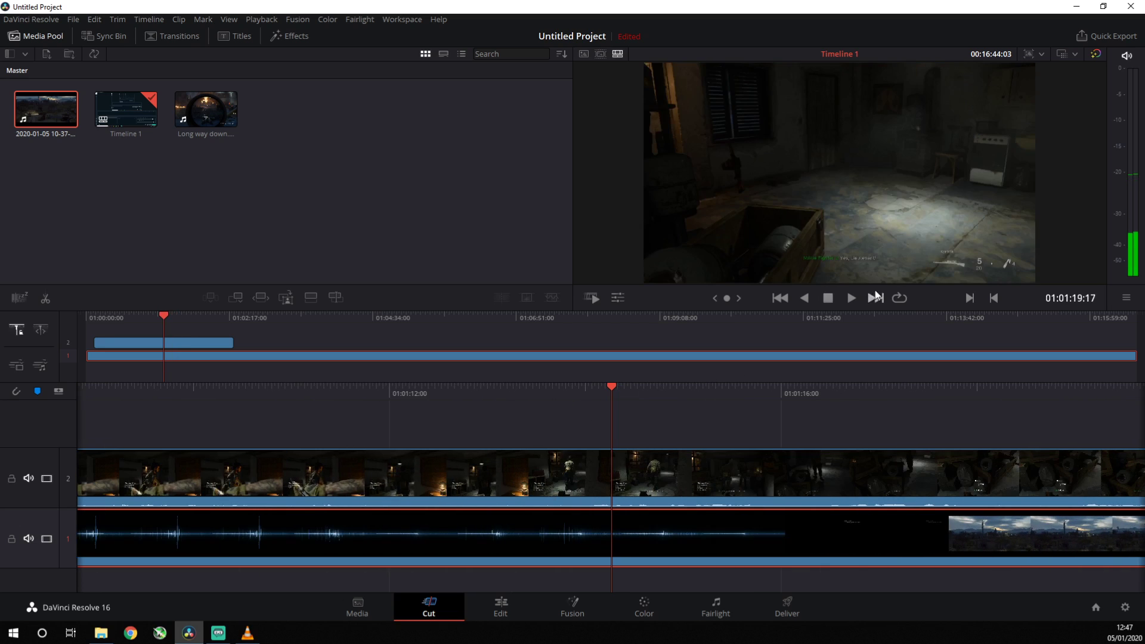
pyautogui.click(853, 299)
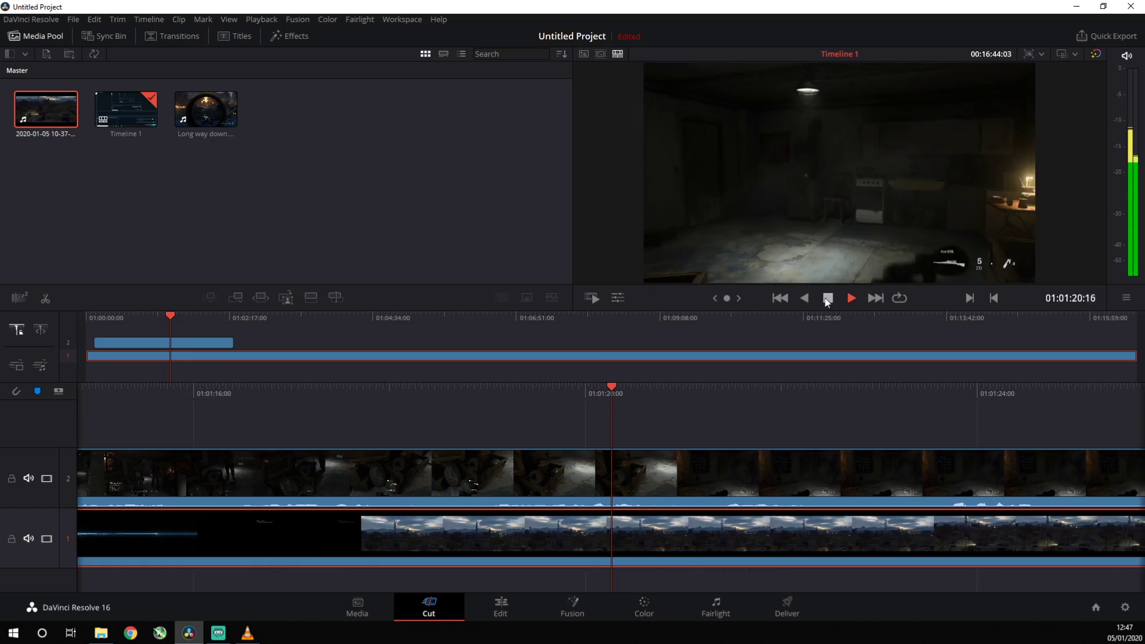
pyautogui.click(828, 300)
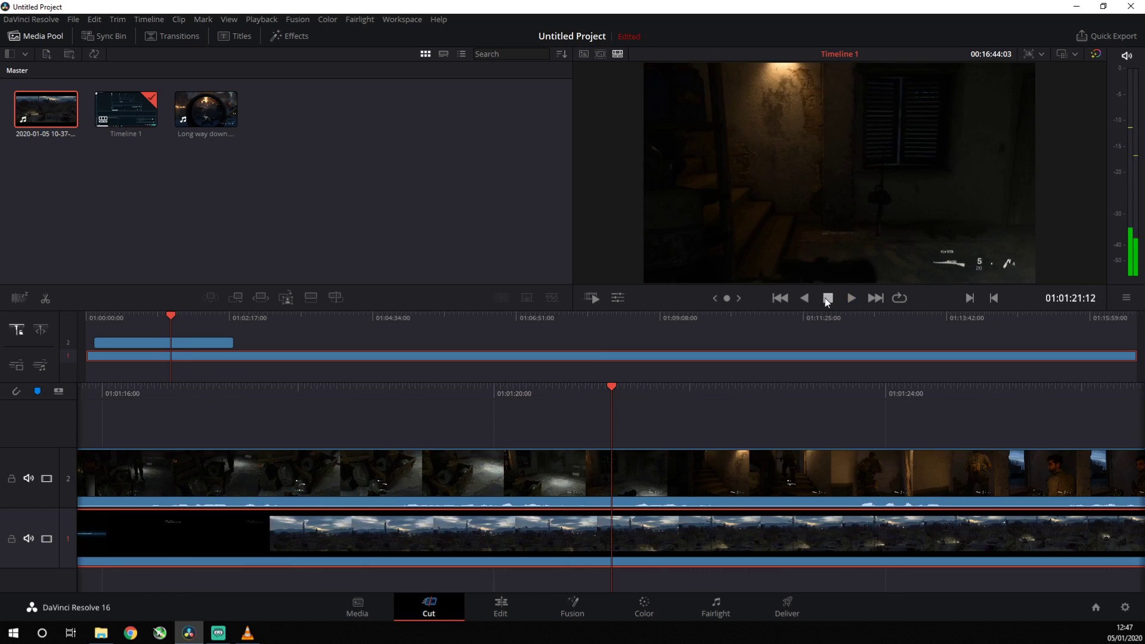